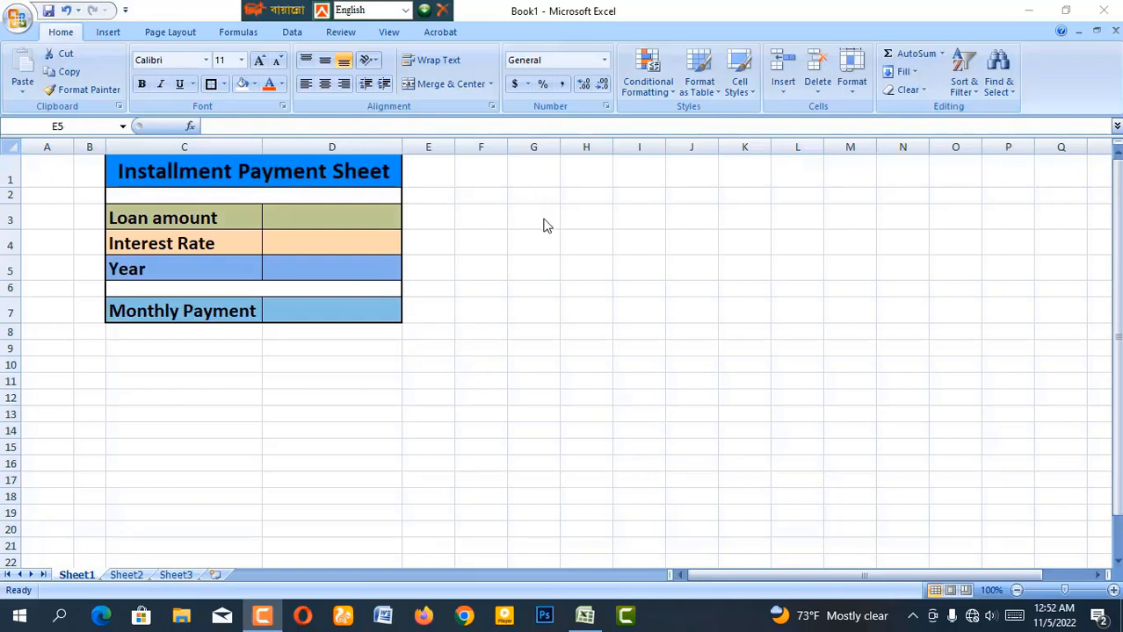
# Go over the Loan amount, Interest Rate, Year and Monthly Payment cells and zoom the sheet to 160%
pyautogui.click(227, 219)
pyautogui.click(228, 221)
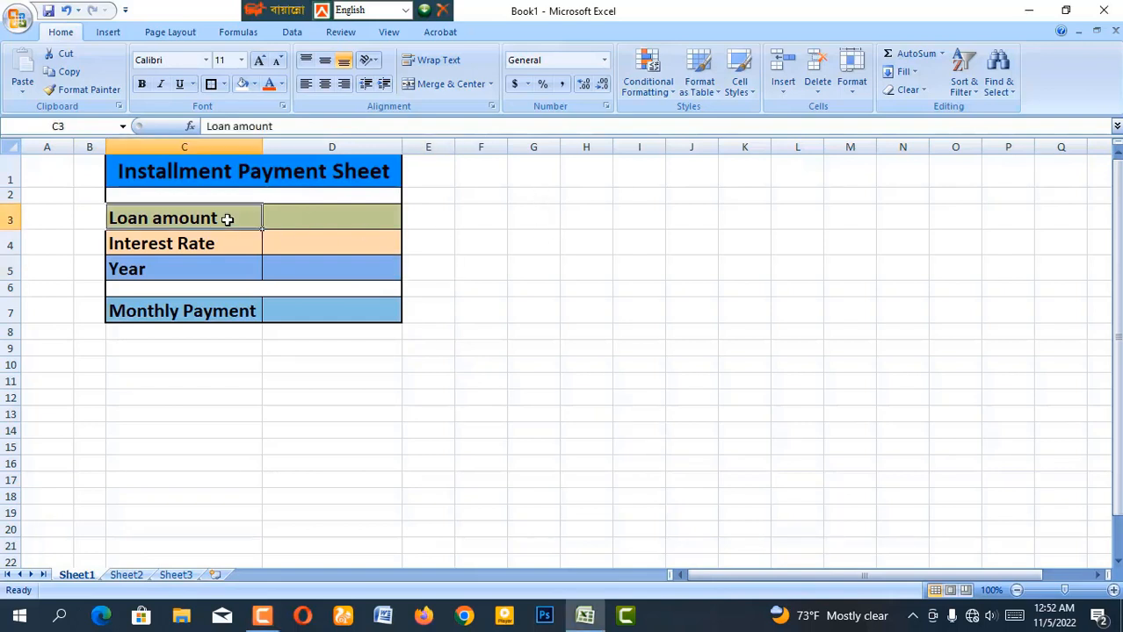
pyautogui.click(316, 216)
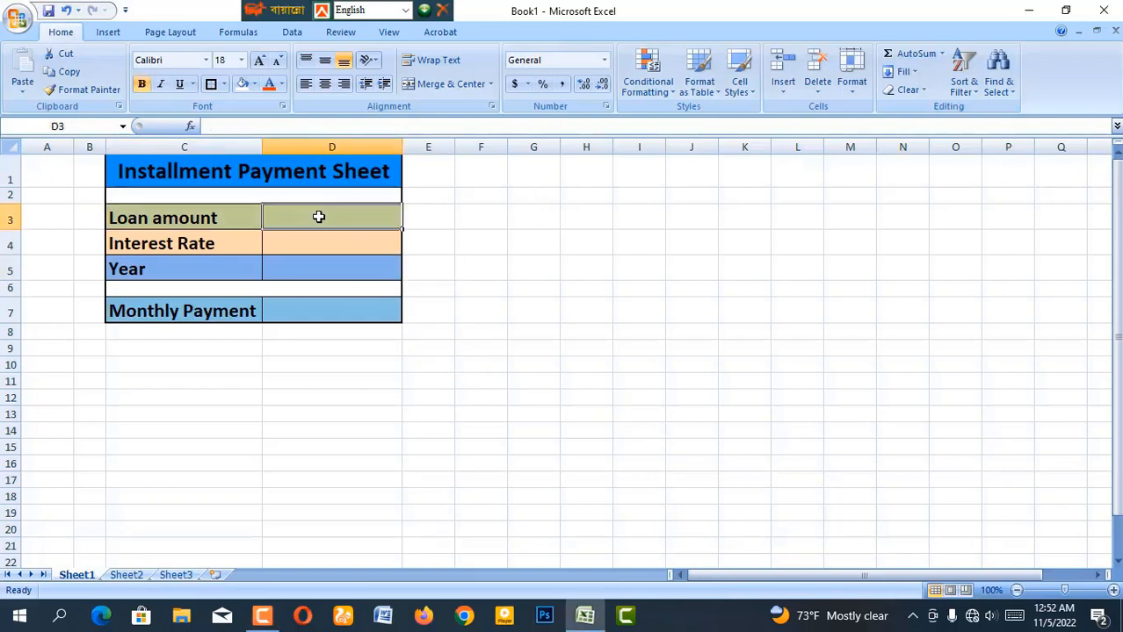
pyautogui.click(214, 247)
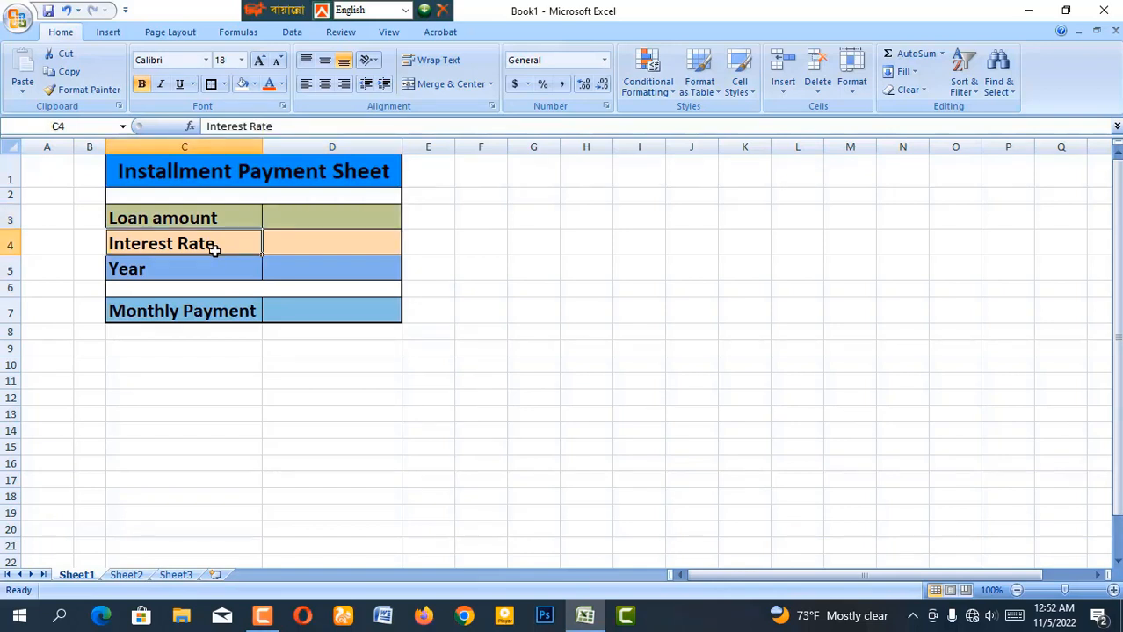
pyautogui.click(295, 251)
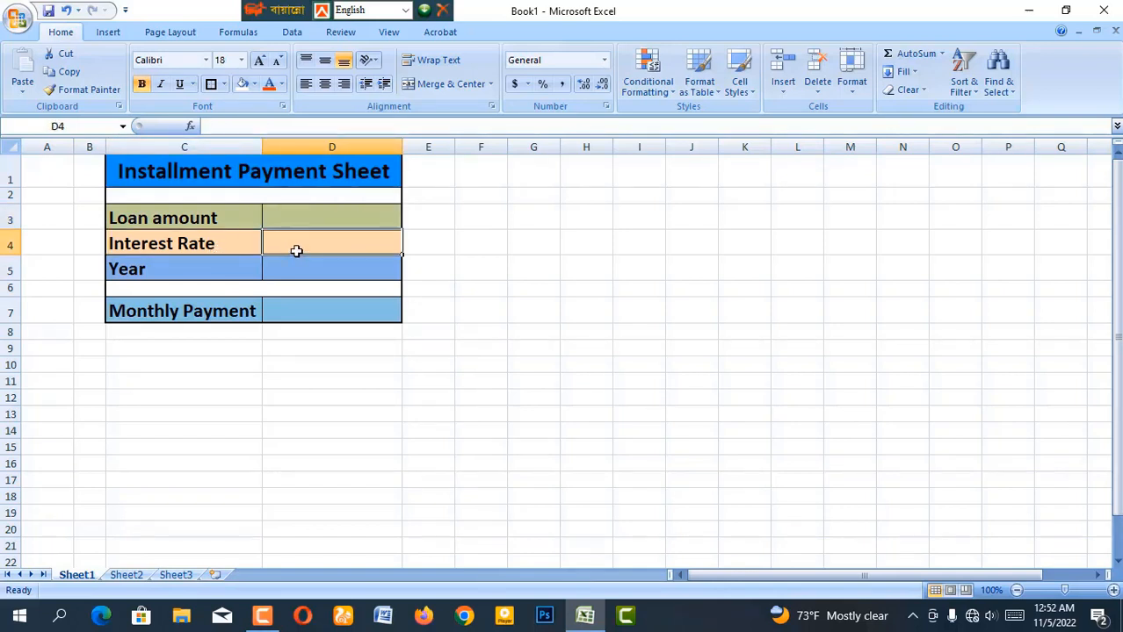
pyautogui.click(201, 271)
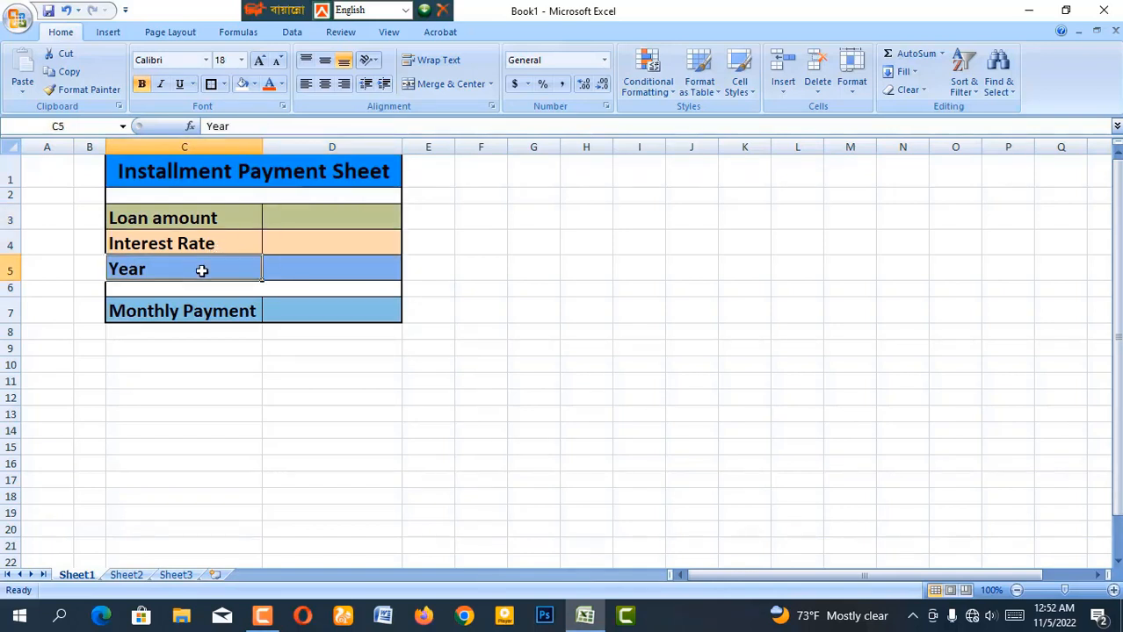
pyautogui.click(296, 264)
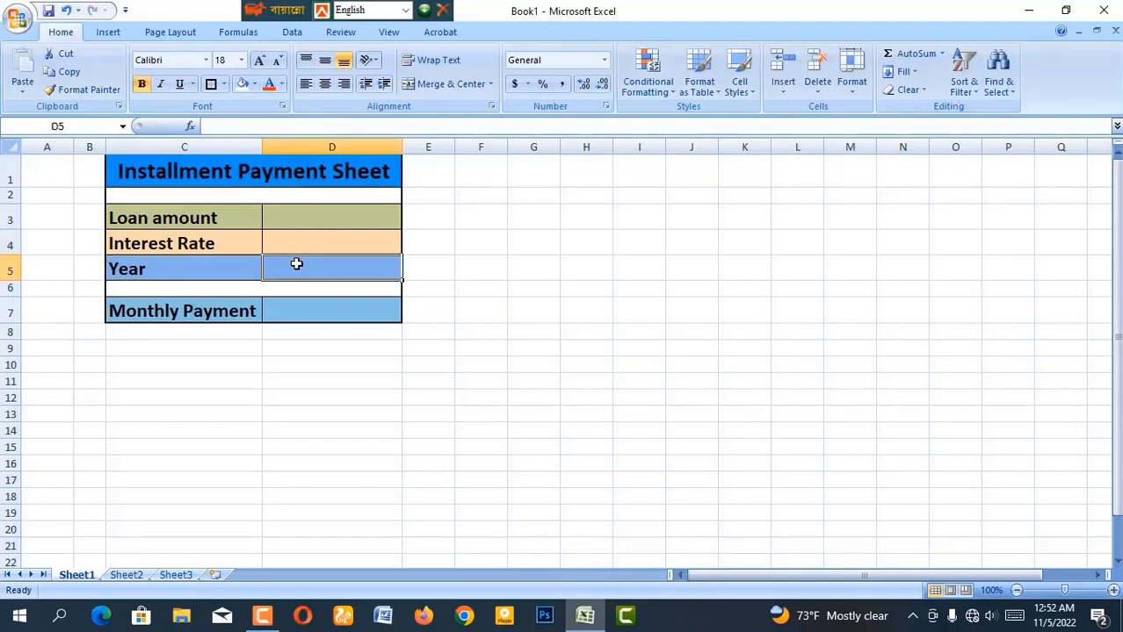
pyautogui.click(217, 321)
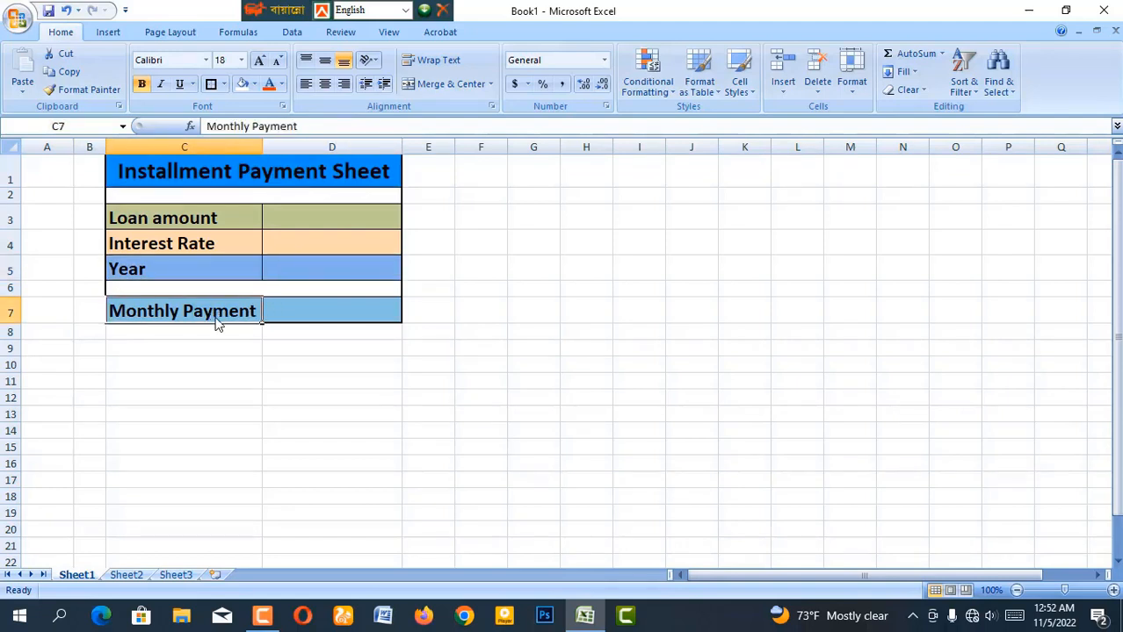
pyautogui.click(329, 309)
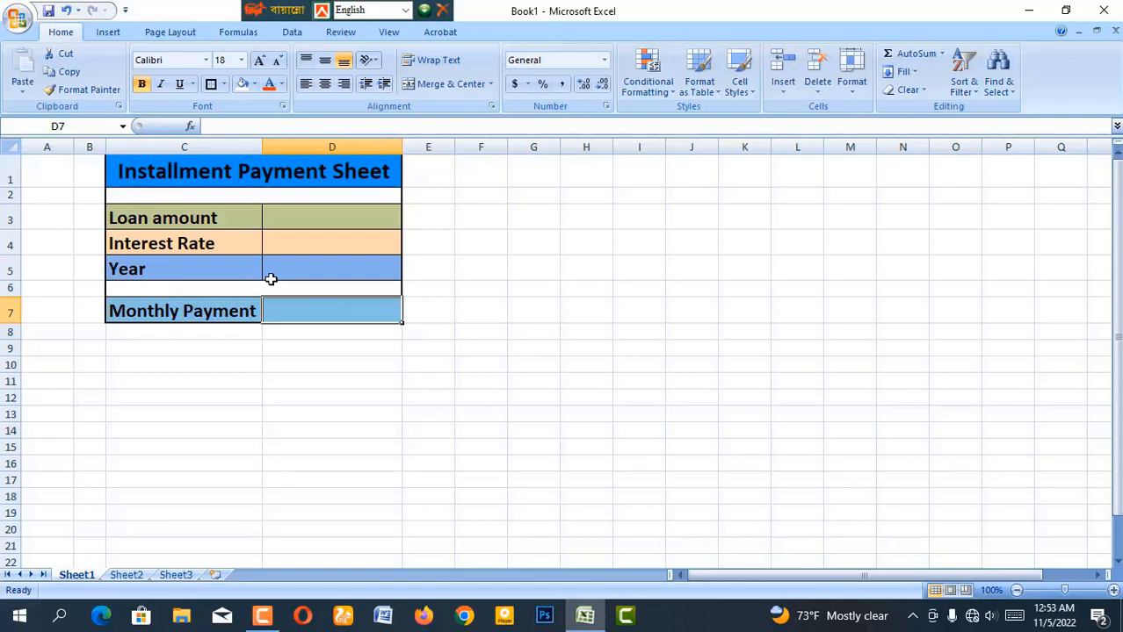
pyautogui.scroll(4, 432, 431)
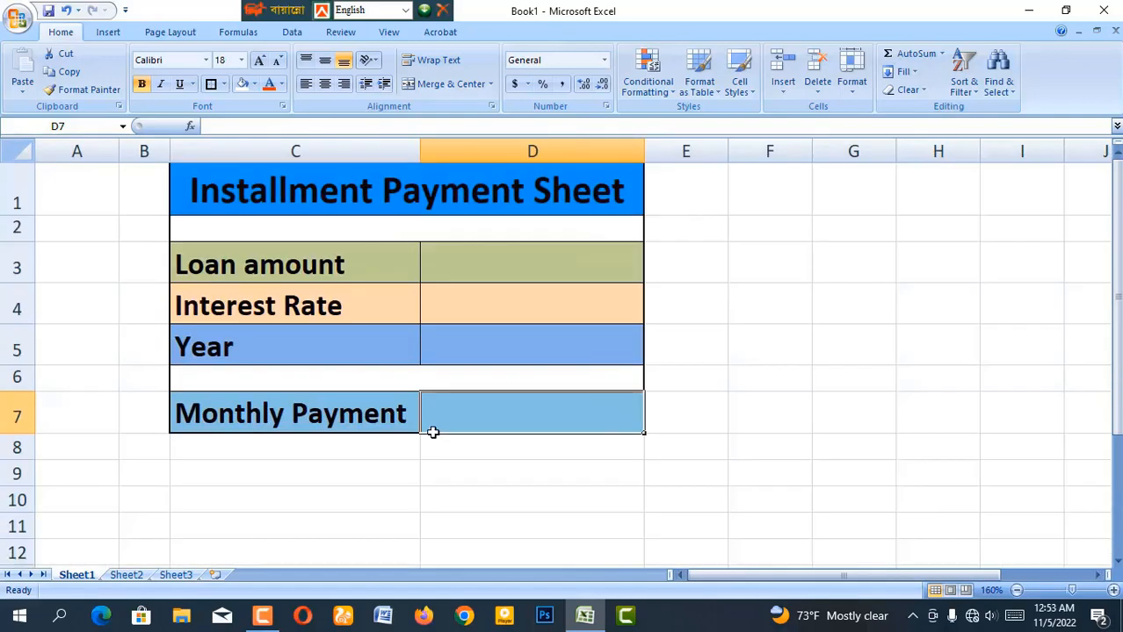
# Enter 500000 in D3, 6% in D4 and 3 in D5, then select D7
pyautogui.click(518, 266)
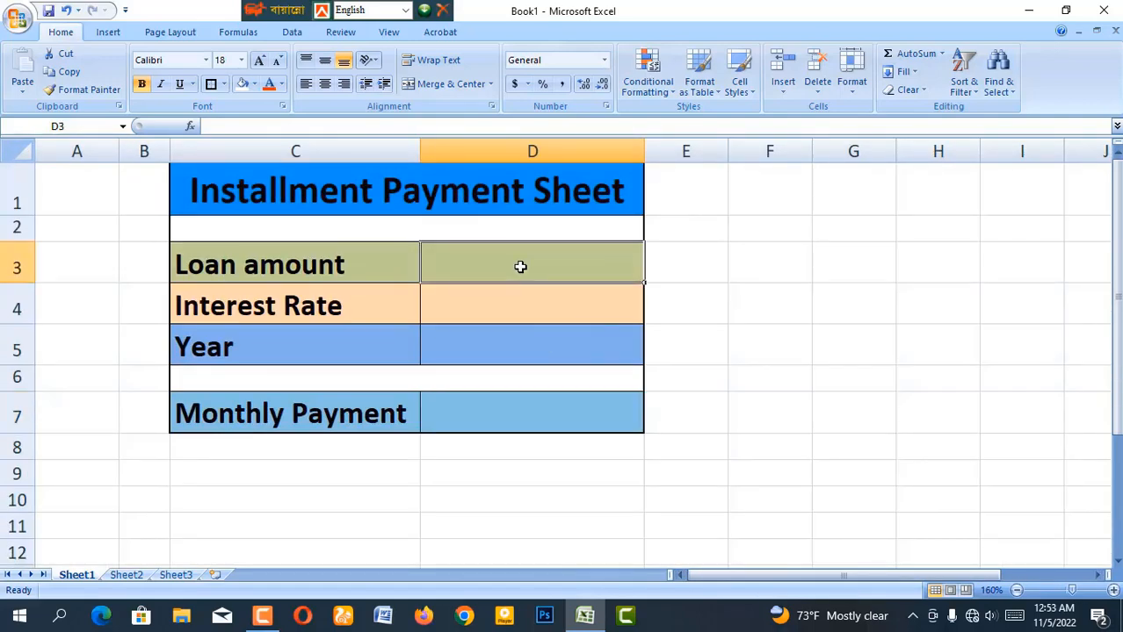
pyautogui.doubleClick(542, 274)
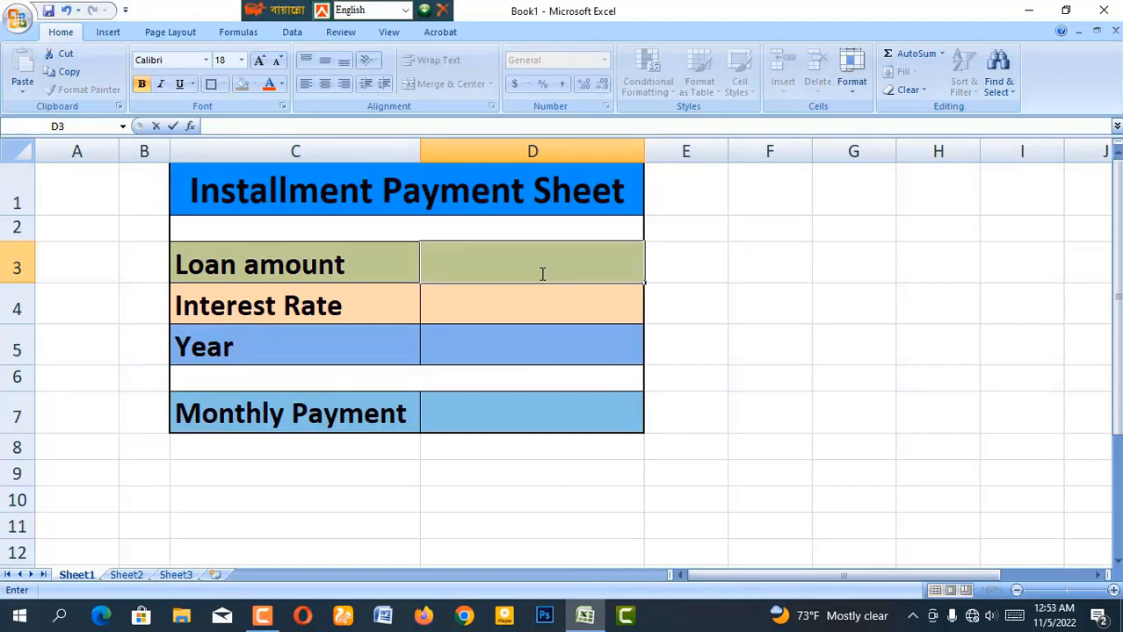
pyautogui.write('500000')
pyautogui.press('Return')
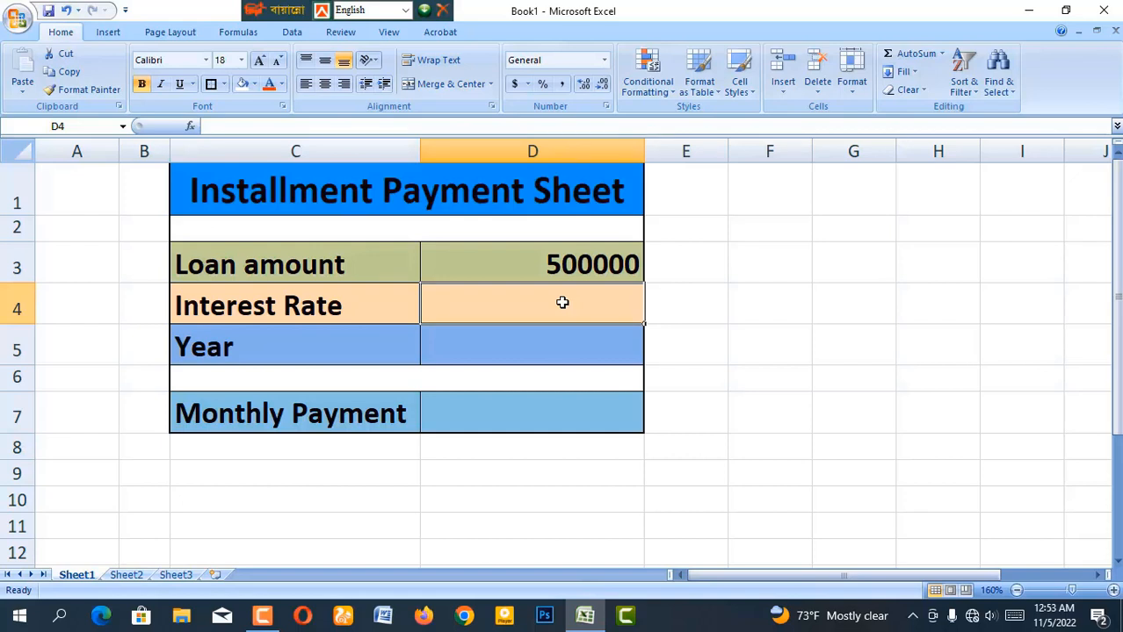
pyautogui.write('6%')
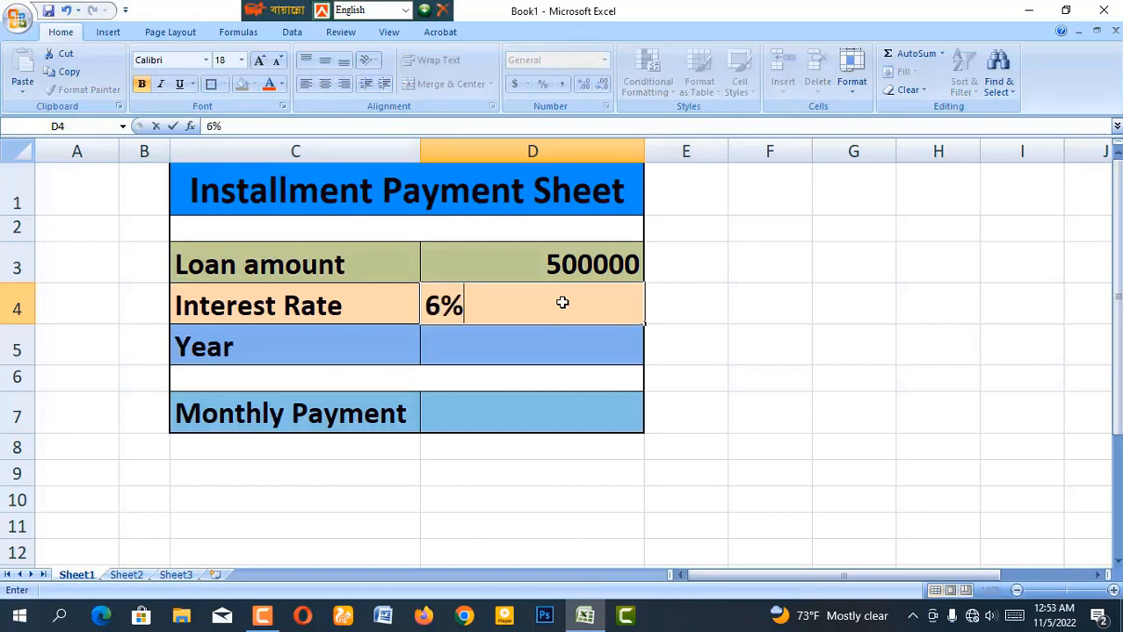
pyautogui.press('Return')
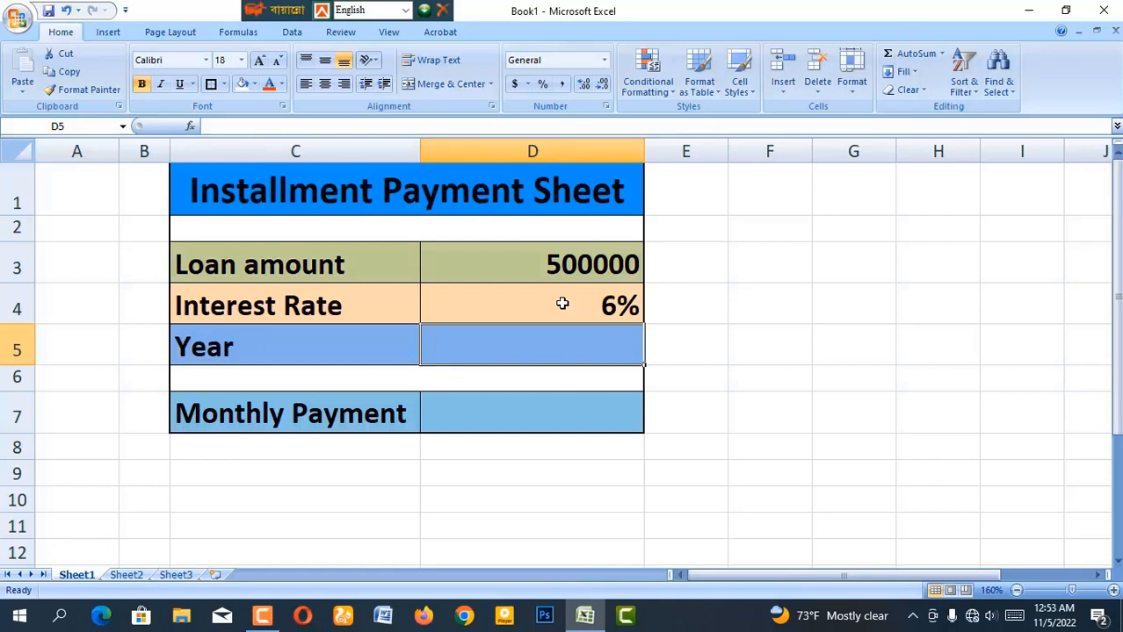
pyautogui.write('3')
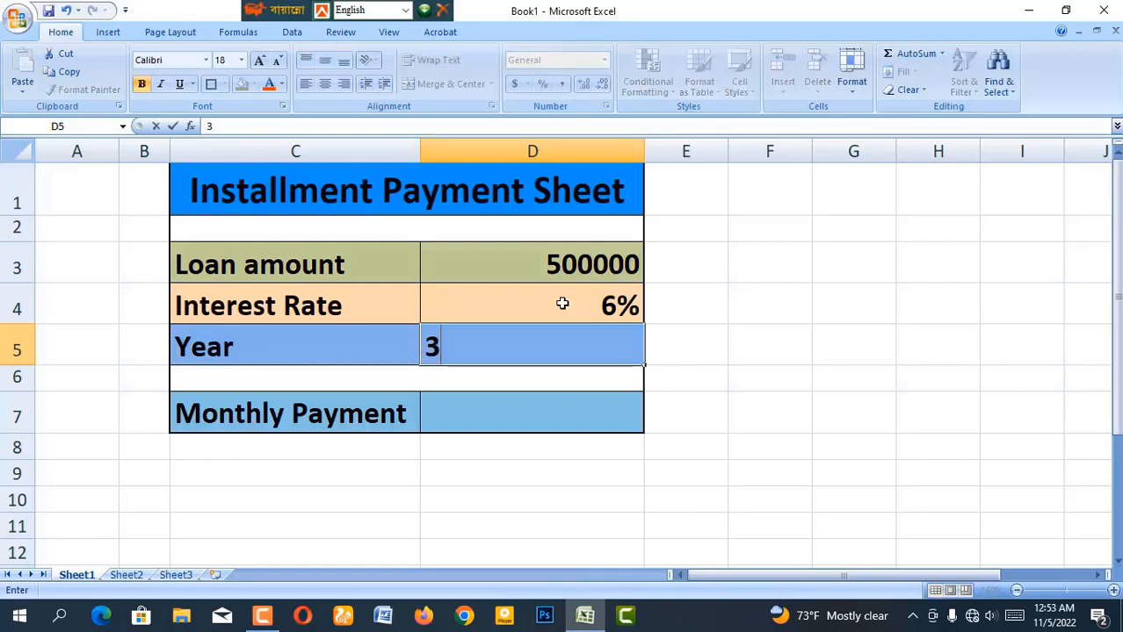
pyautogui.click(558, 414)
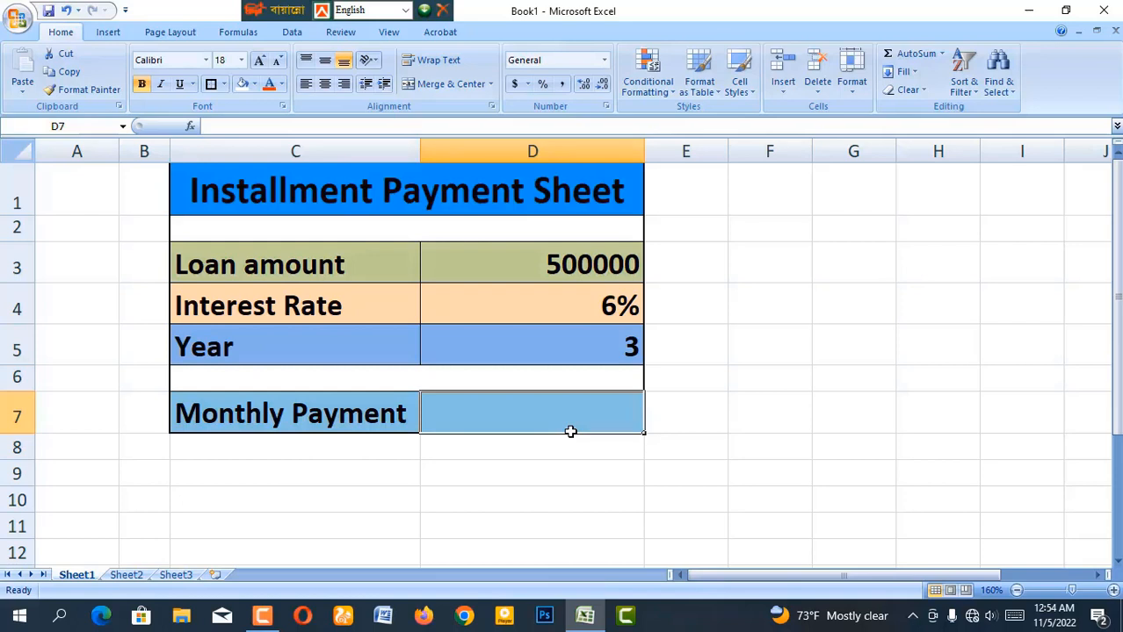
# Begin the D7 formula as =pmt(D4, using cell D4 as the rate
pyautogui.write('=')
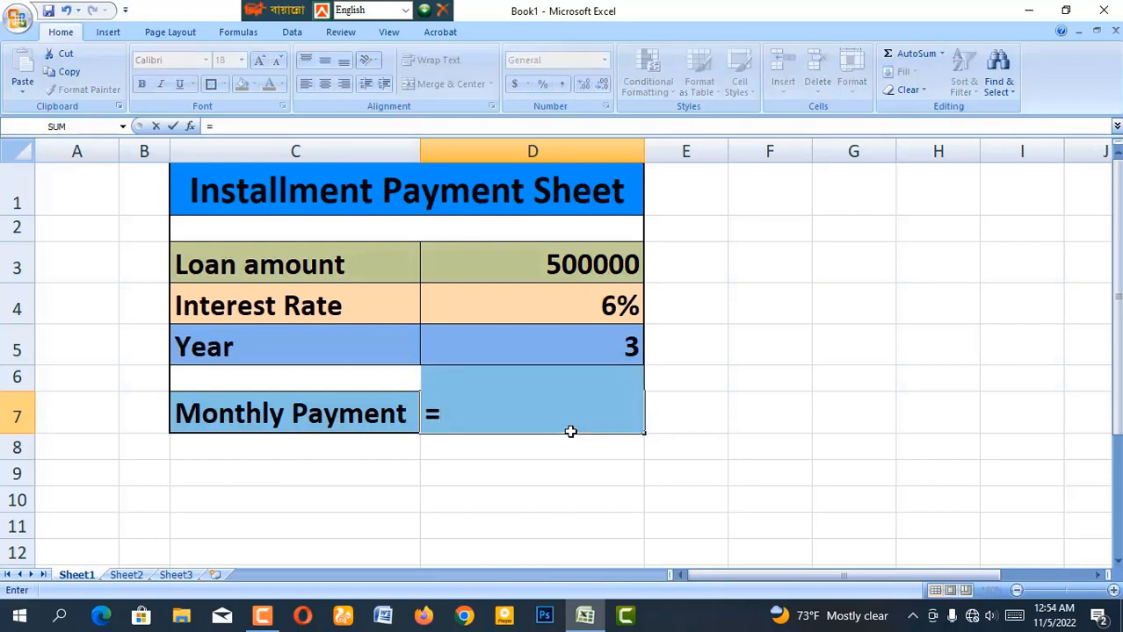
pyautogui.write('pmt')
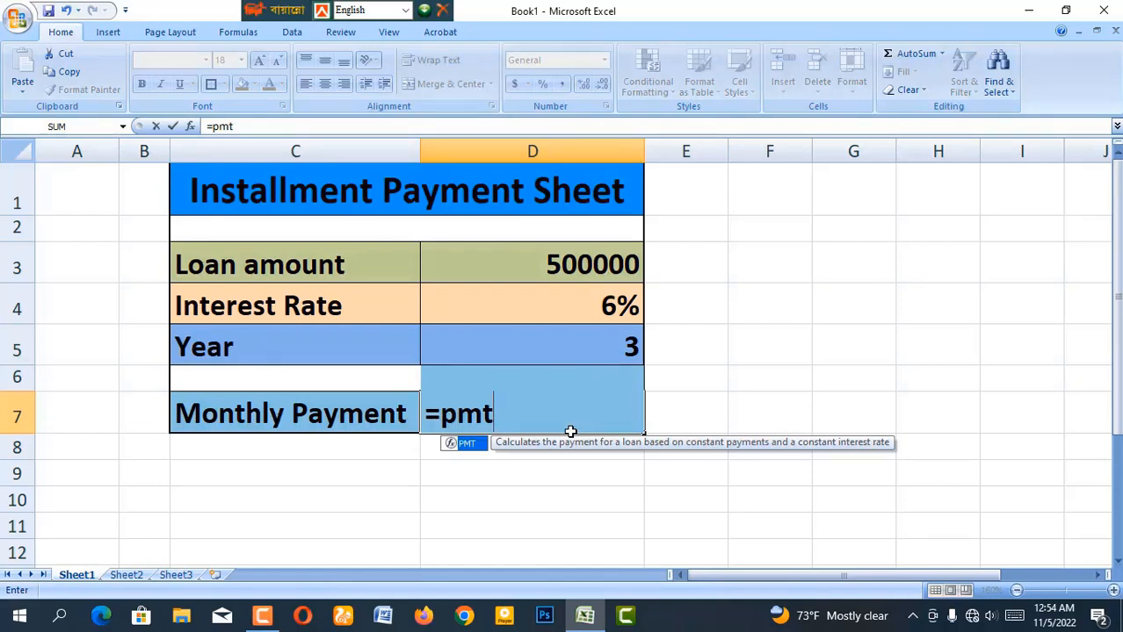
pyautogui.write('(')
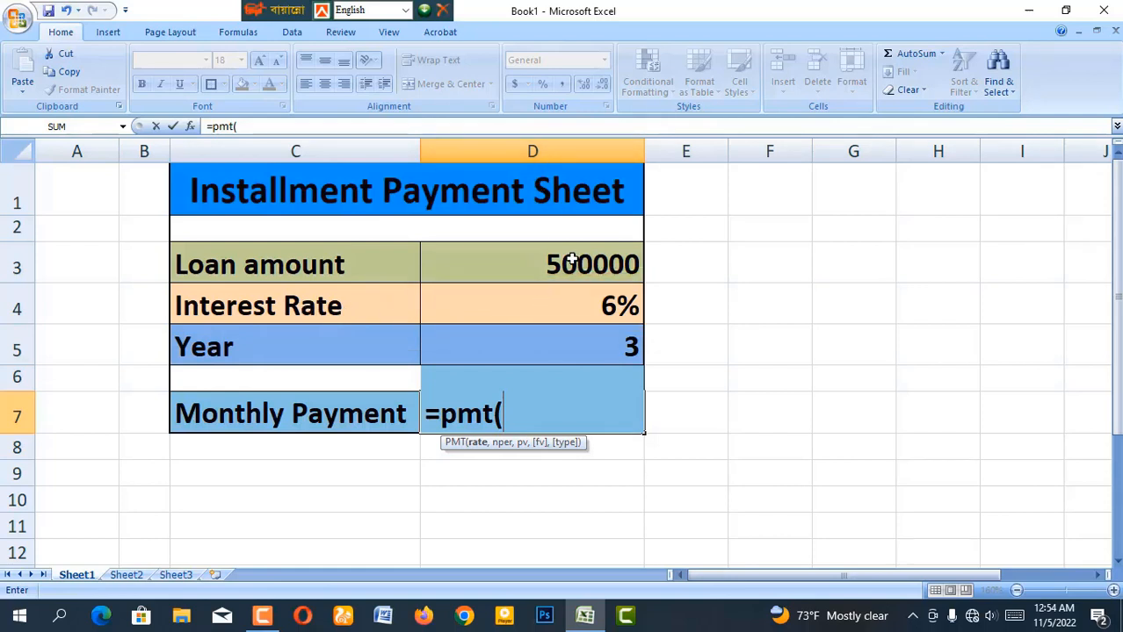
pyautogui.click(583, 307)
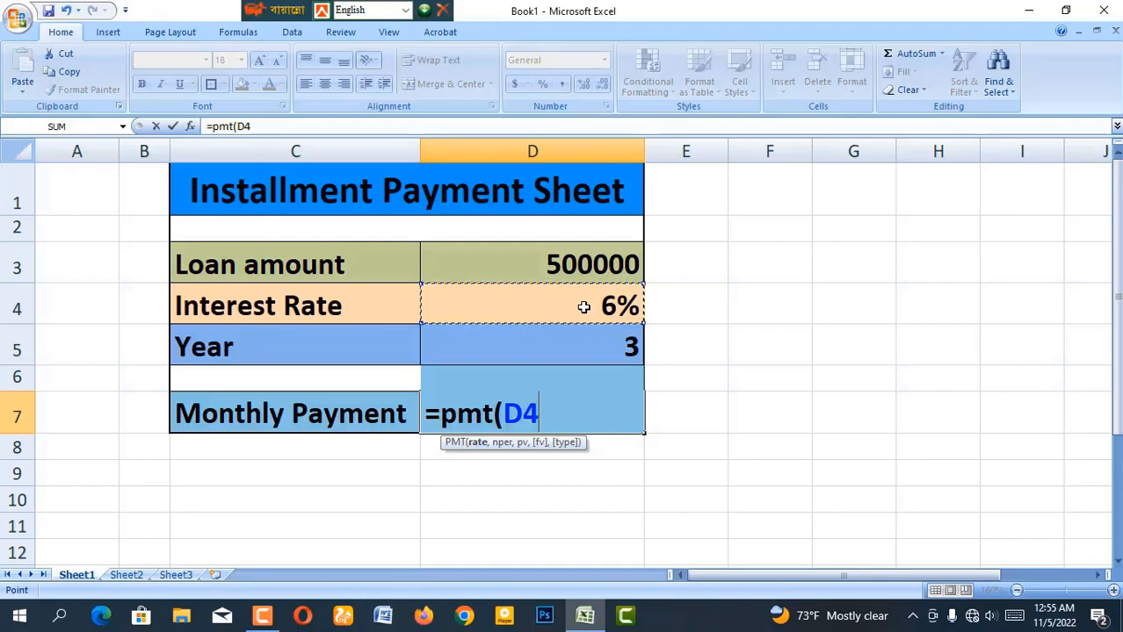
# Extend the formula to =pmt(D4/12,D5*12, for monthly rate and total months
pyautogui.write('/')
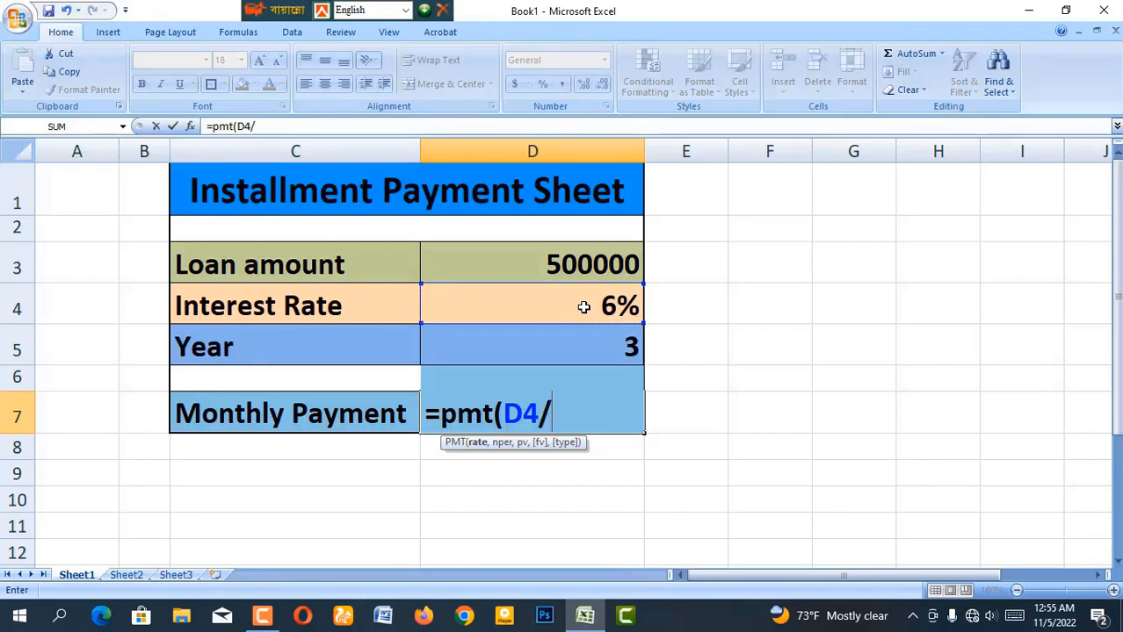
pyautogui.write('12,')
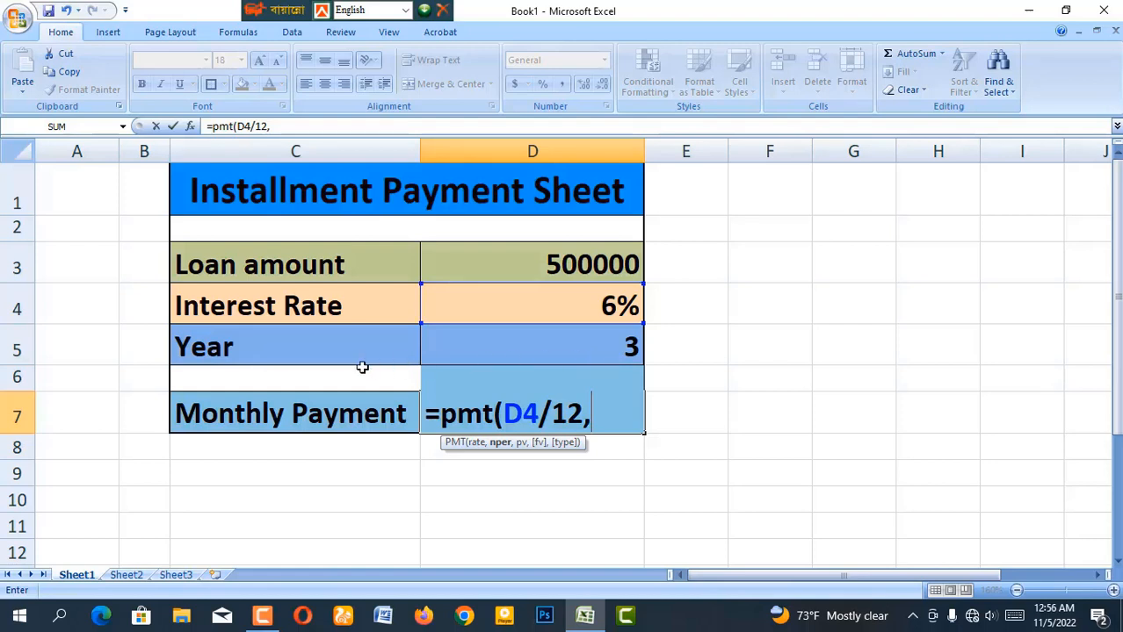
pyautogui.click(501, 350)
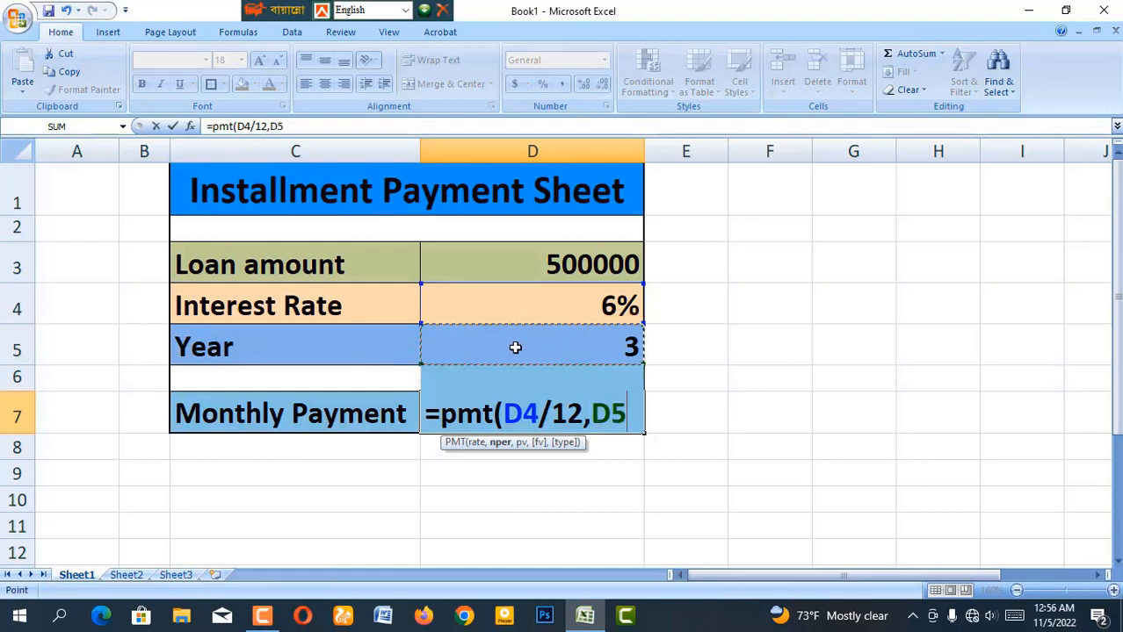
pyautogui.write('*12')
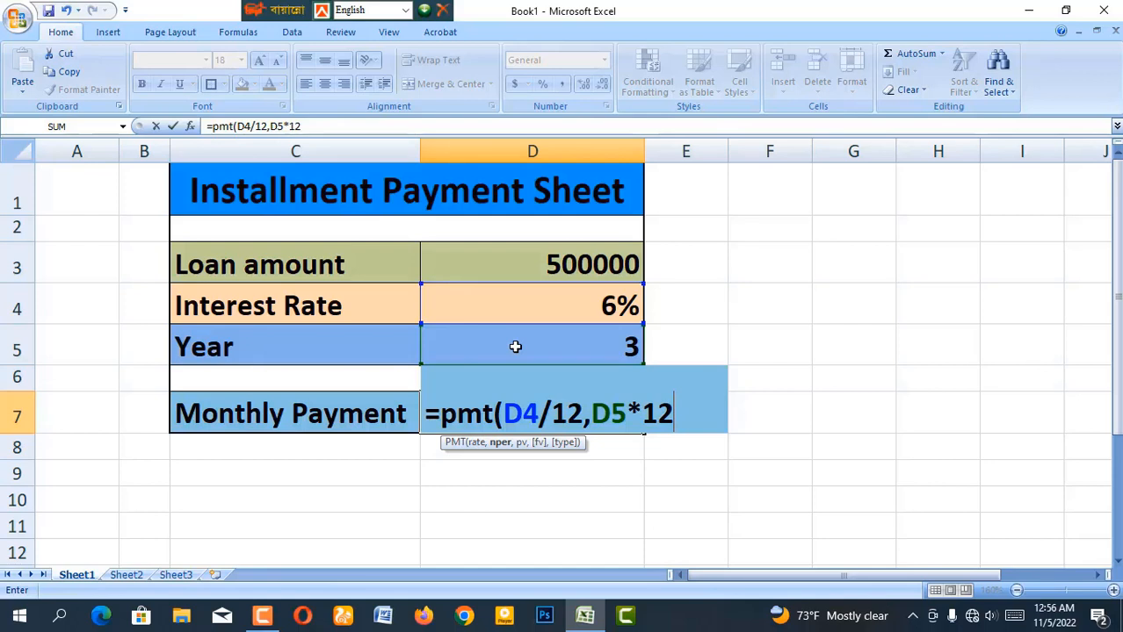
pyautogui.write(',')
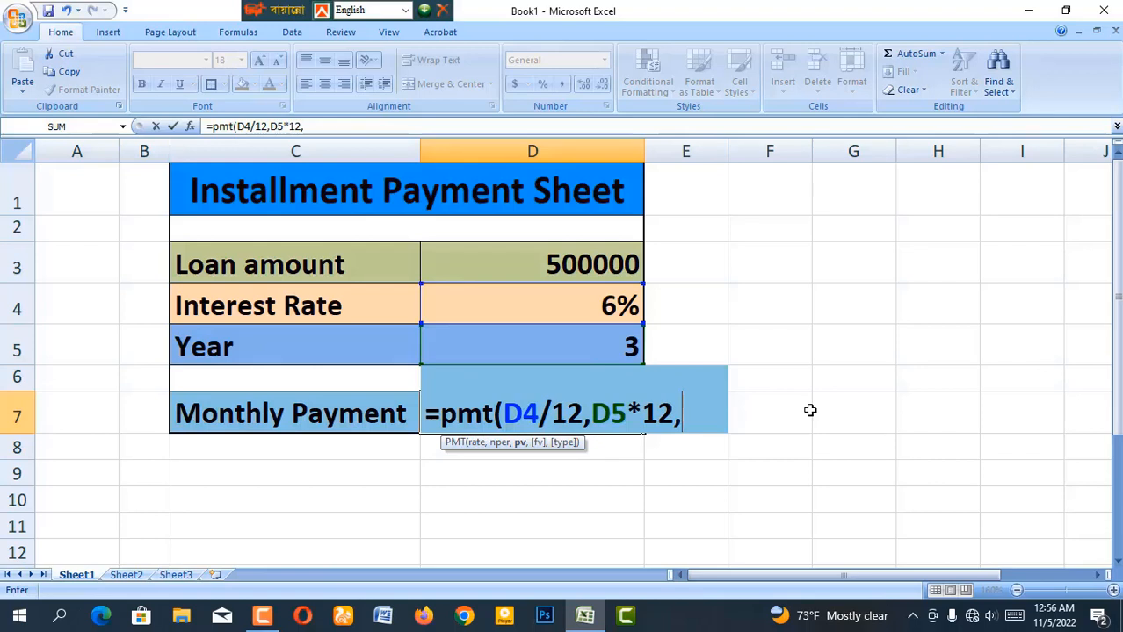
# Complete the formula as =pmt(D4/12,D5*12,-D3), giving a monthly payment of $15,210.97
pyautogui.write('-')
pyautogui.click(512, 267)
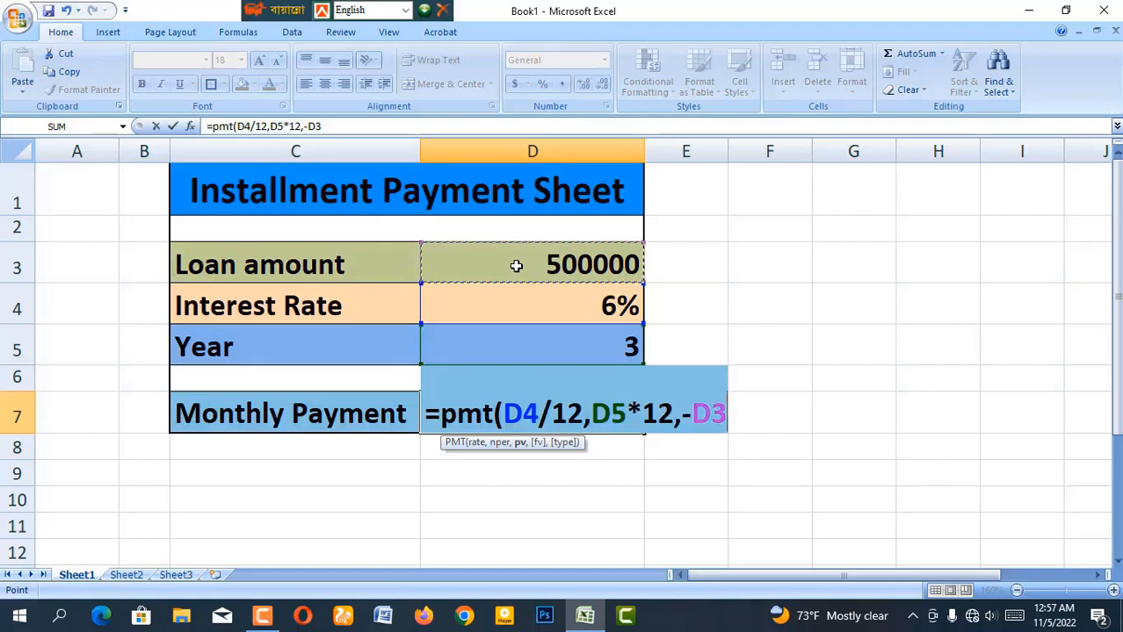
pyautogui.write(')')
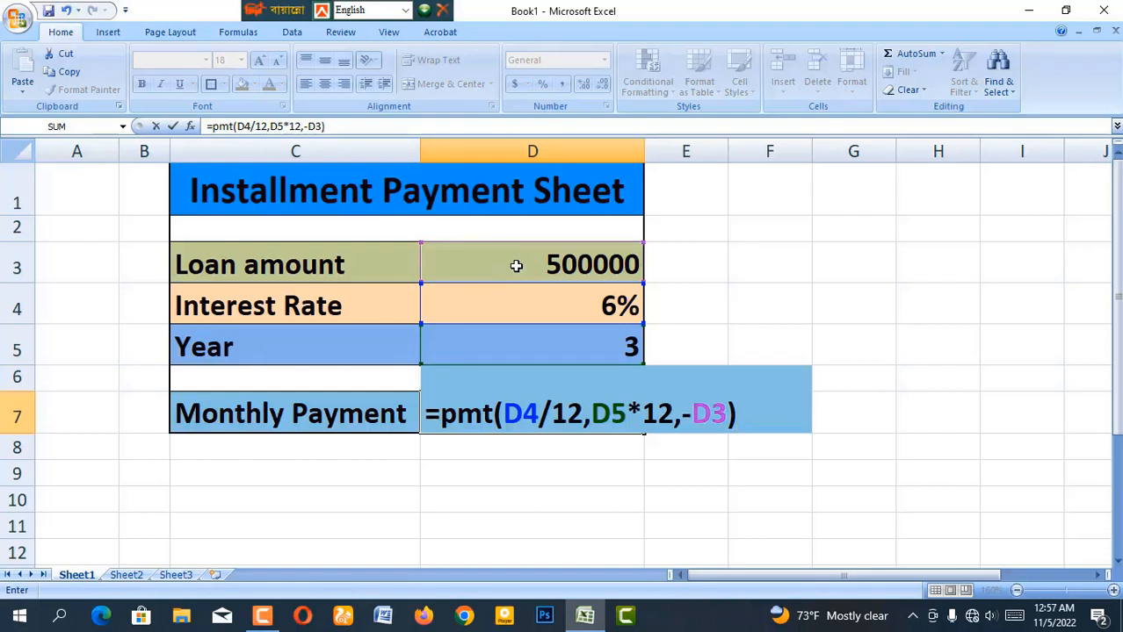
pyautogui.press('Return')
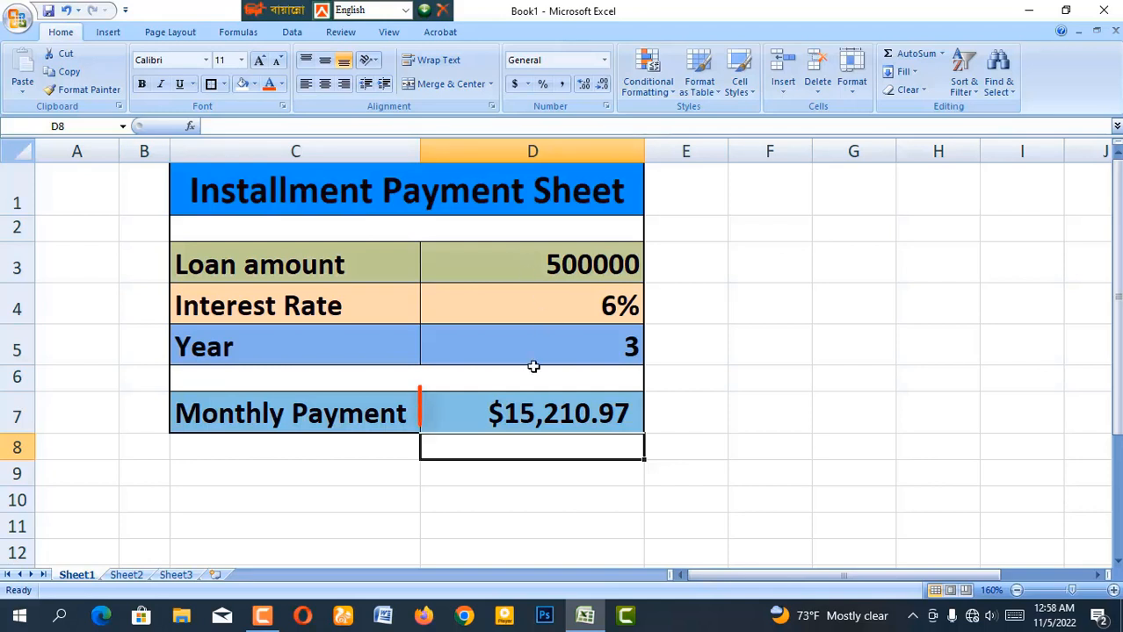
pyautogui.click(527, 421)
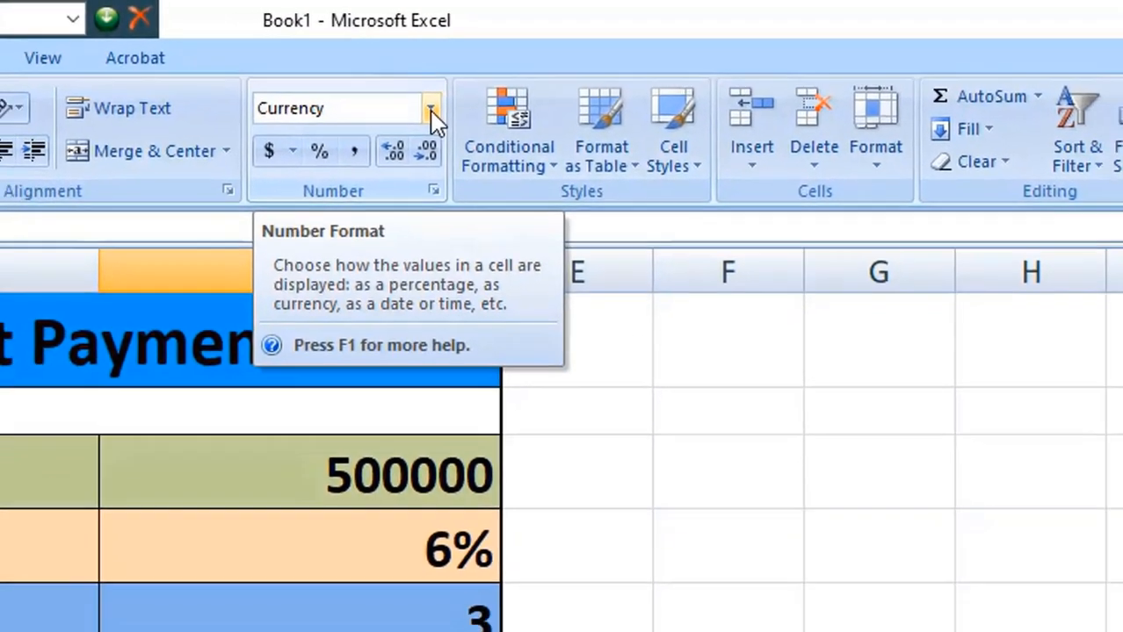
# Format D7 as Currency with the Bangla (Bangladesh) Taka symbol, showing 15,210.97৳
pyautogui.click(418, 119)
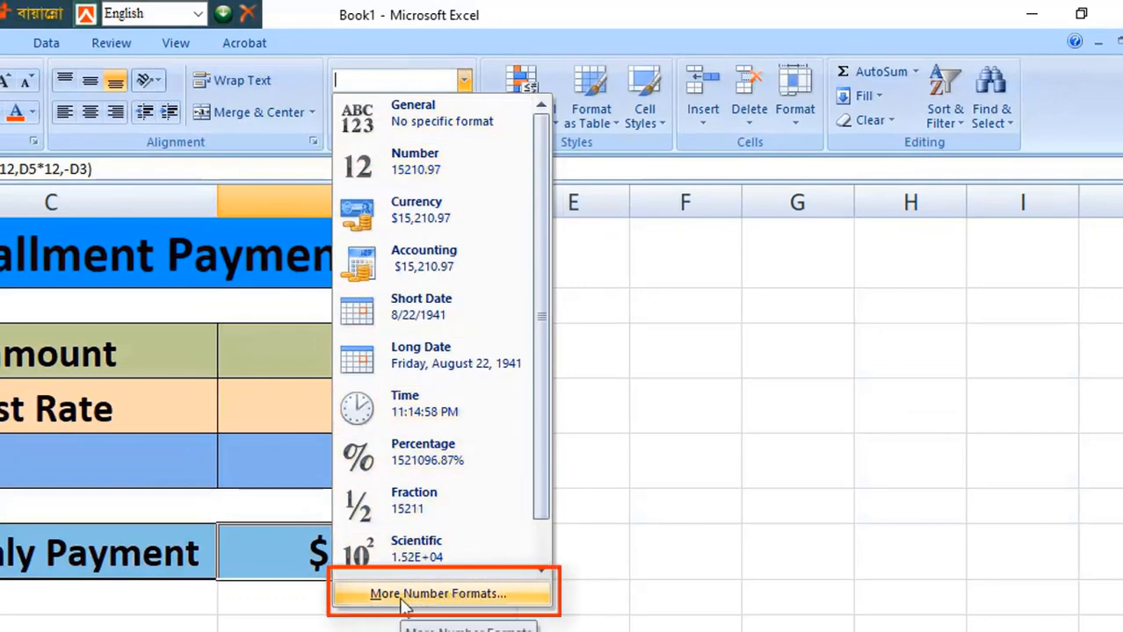
pyautogui.click(472, 595)
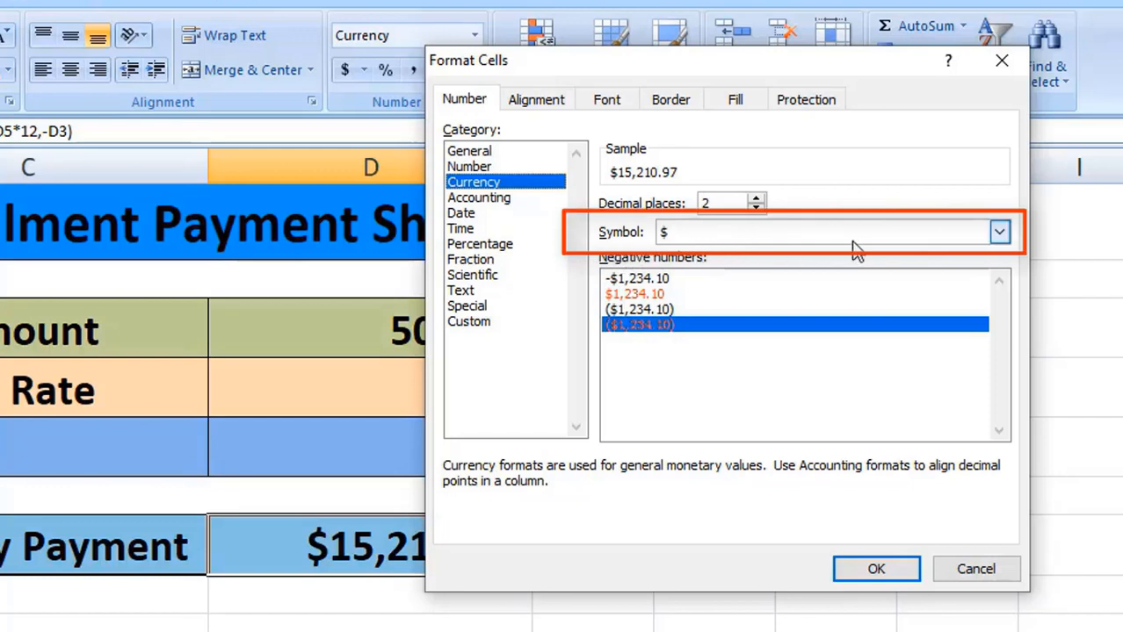
pyautogui.click(1000, 234)
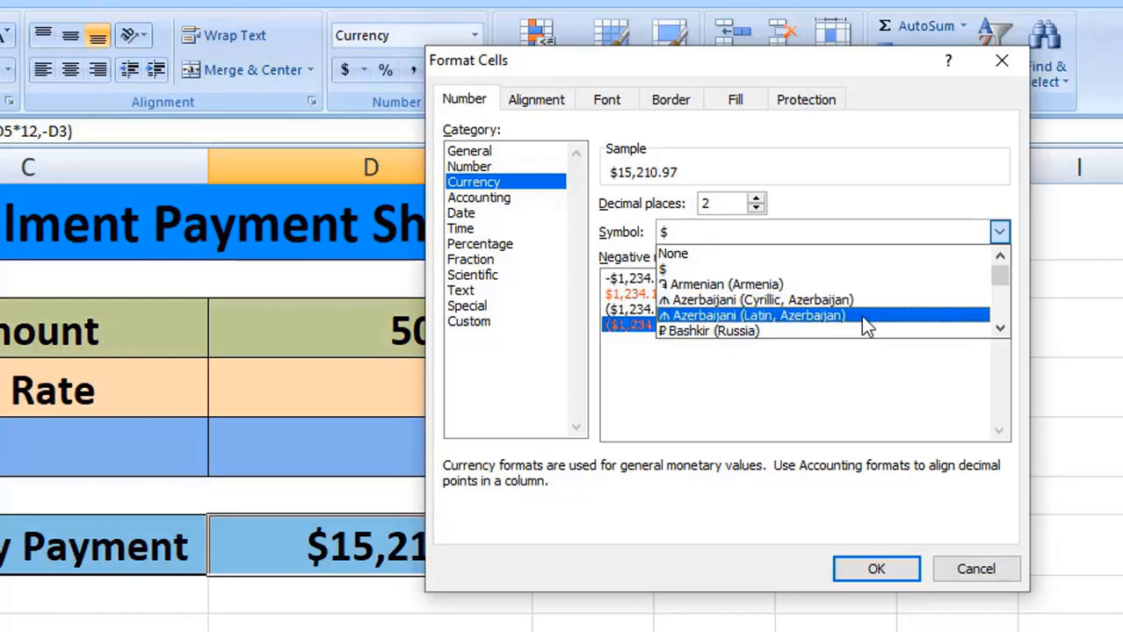
pyautogui.scroll(-5, 835, 299)
pyautogui.scroll(-15, 830, 298)
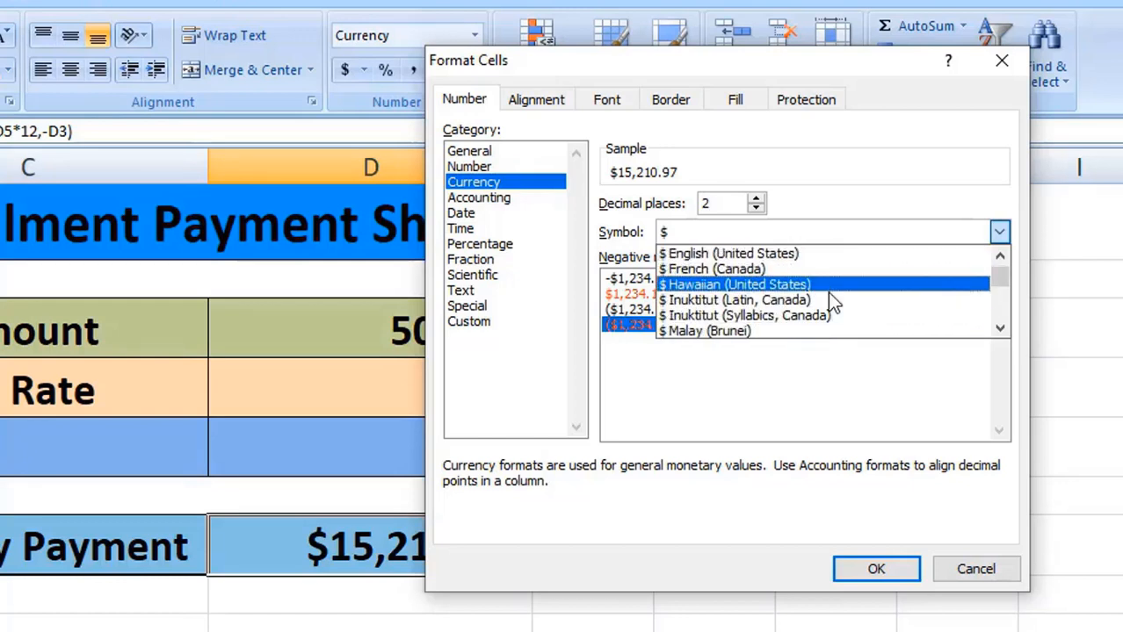
pyautogui.scroll(-15, 821, 297)
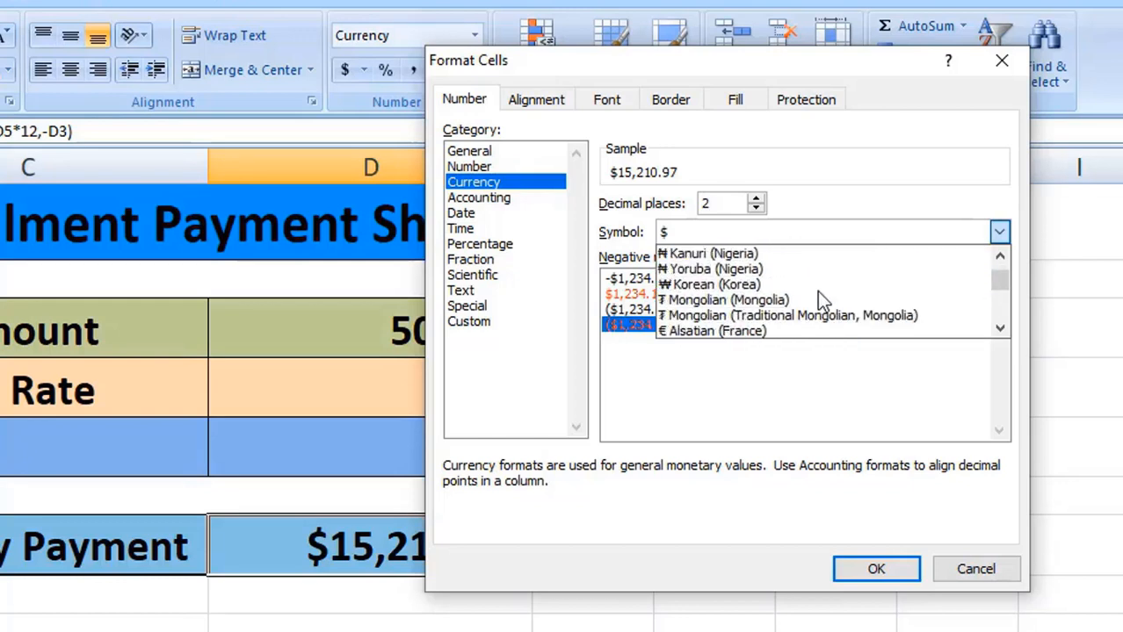
pyautogui.scroll(-10, 813, 299)
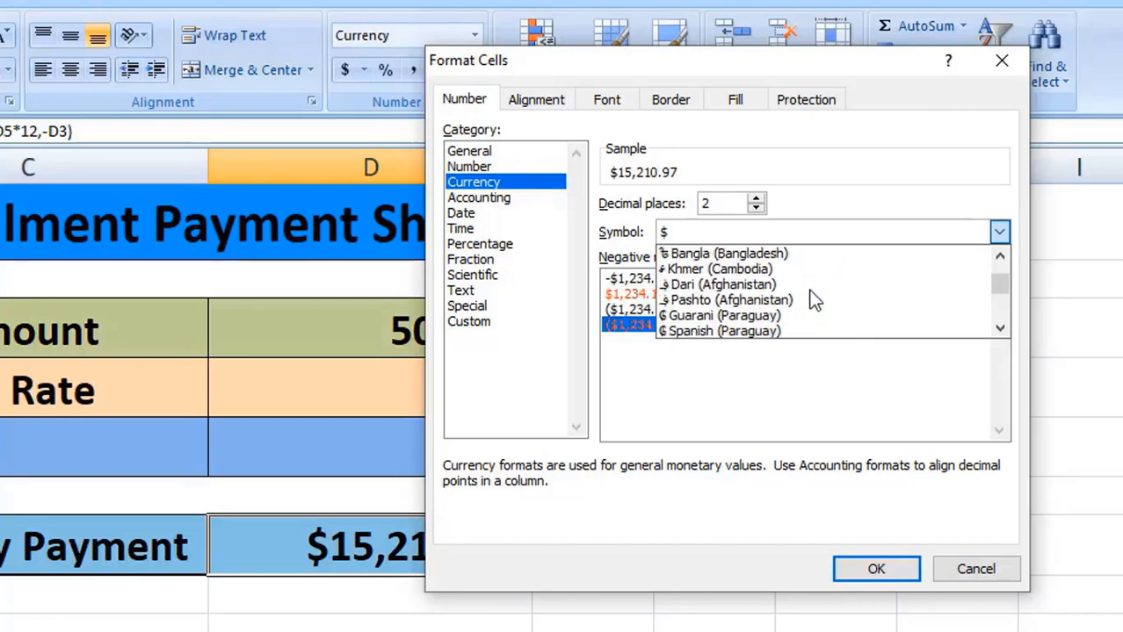
pyautogui.scroll(1, 702, 269)
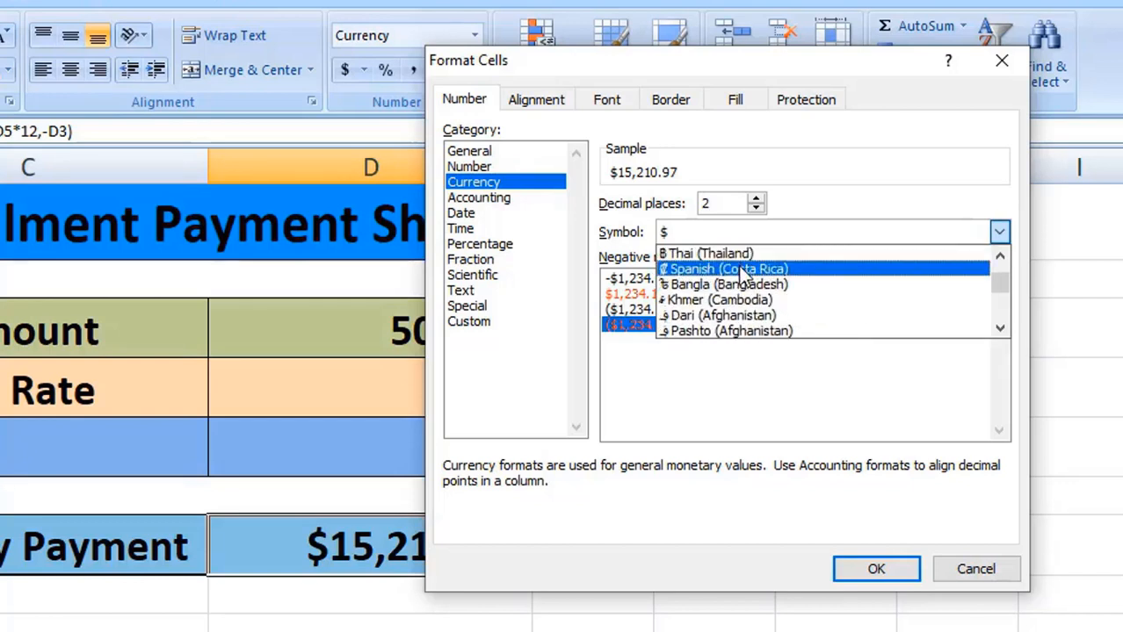
pyautogui.click(696, 287)
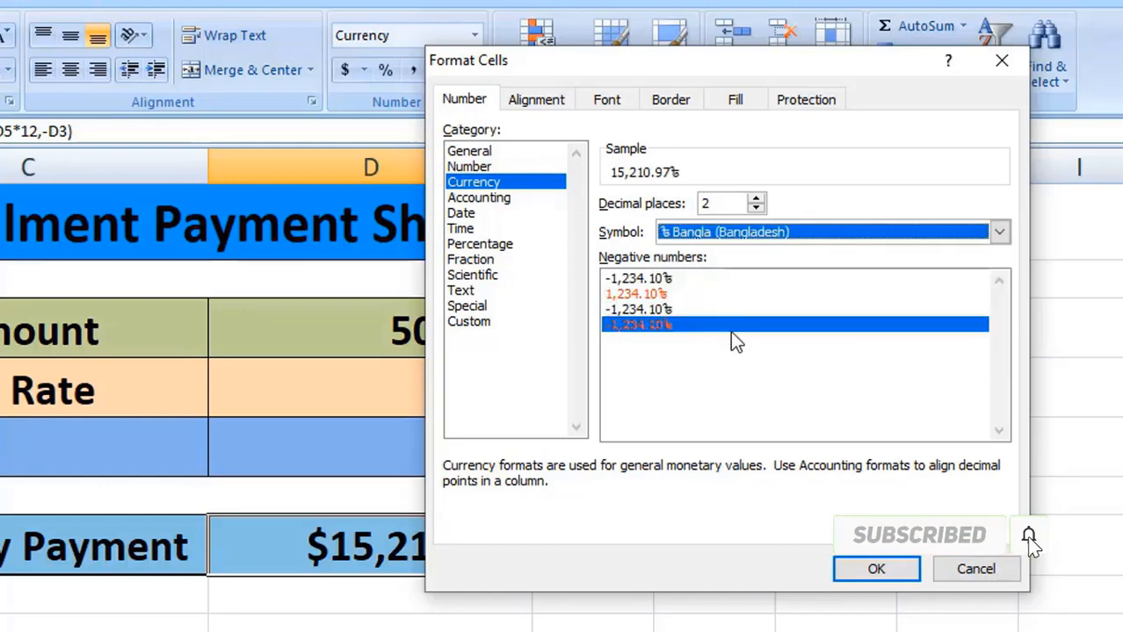
pyautogui.click(892, 571)
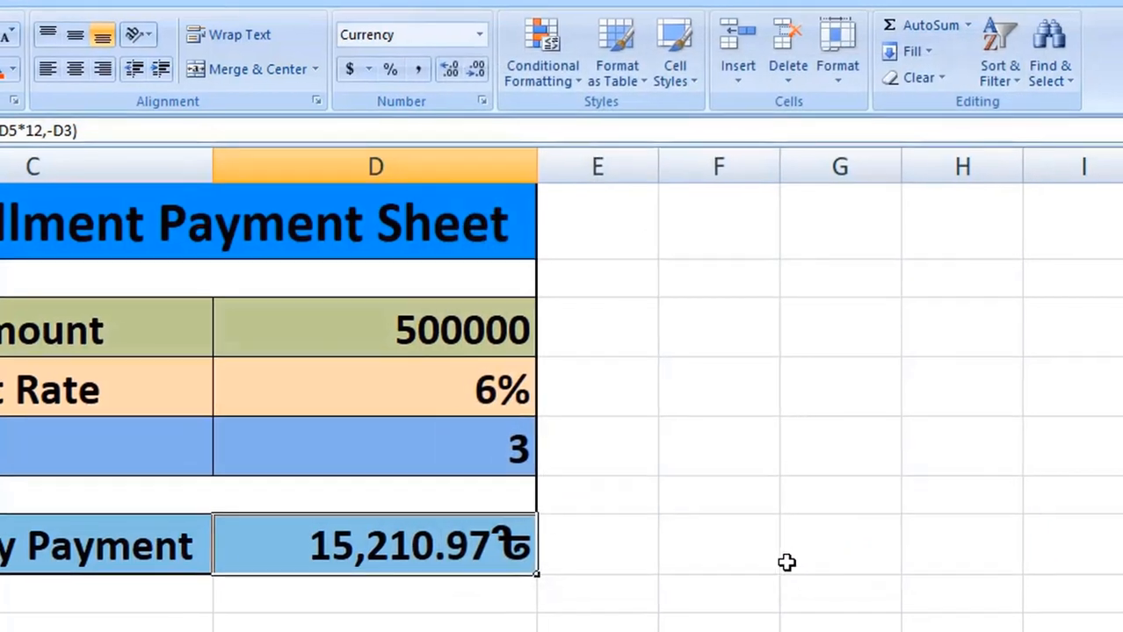